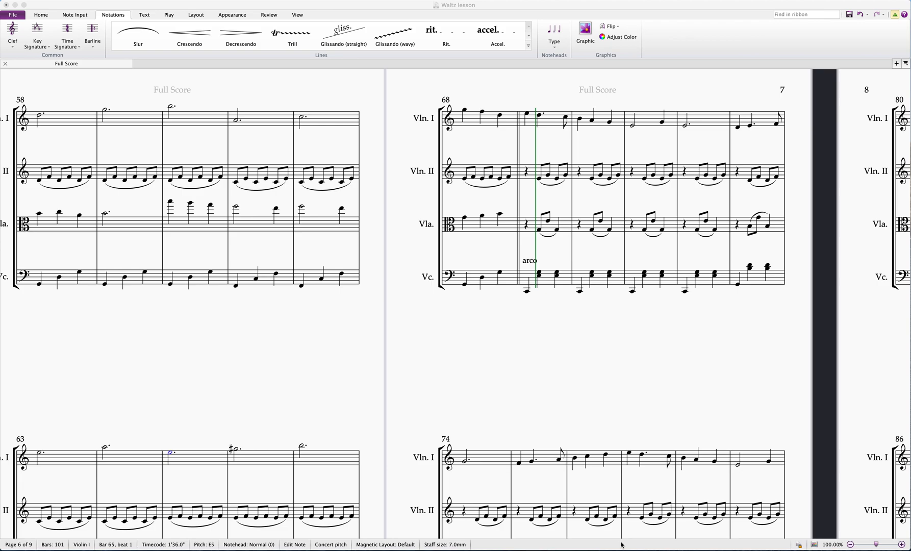
Play the full score from the first Violin I note of bar 69 through to the end
drag(736, 381, 387, 387)
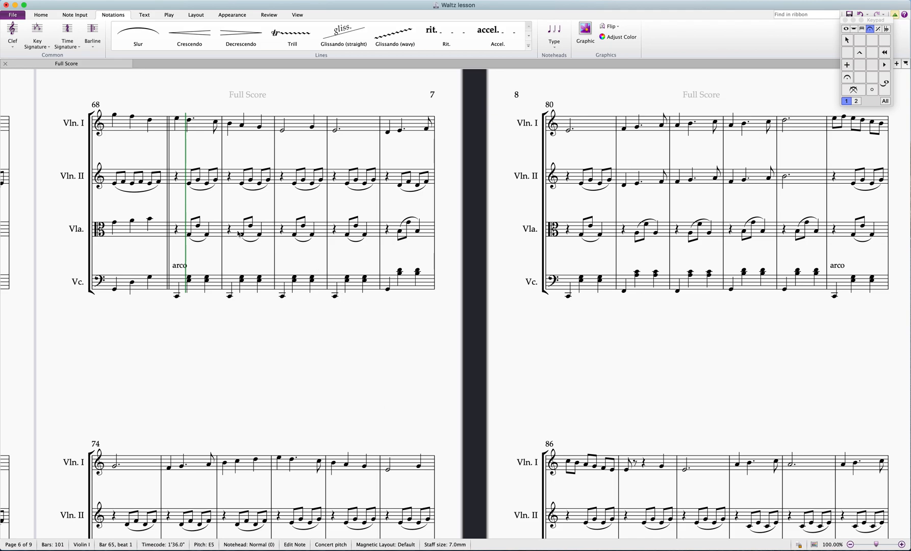
drag(305, 290, 597, 161)
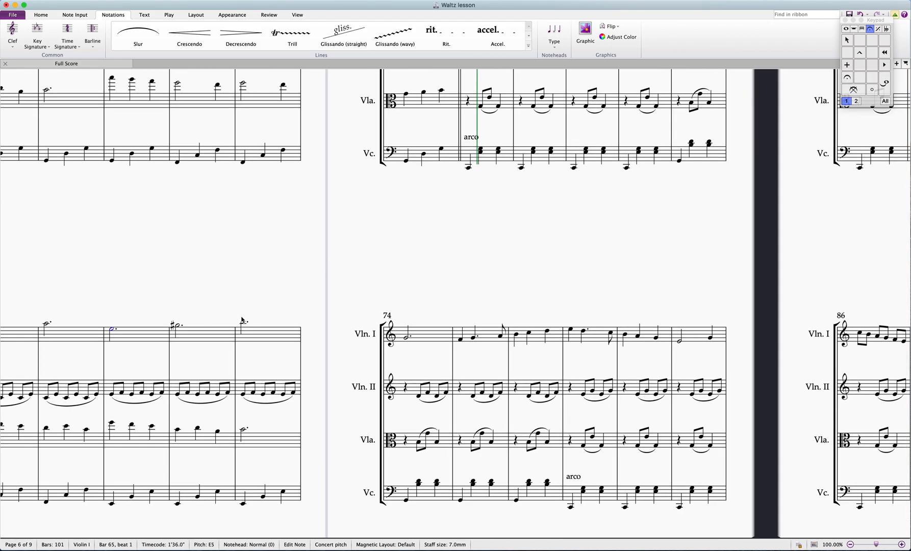
key(p)
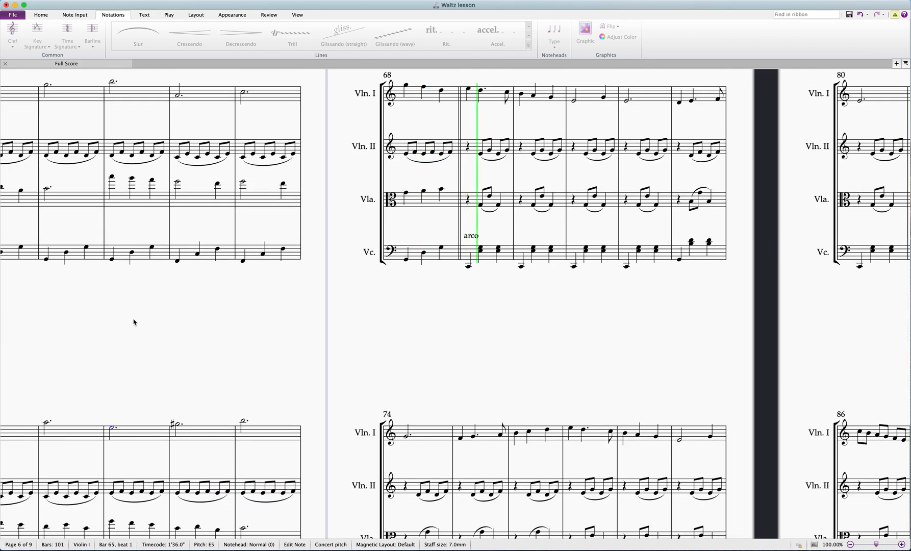
key(Escape)
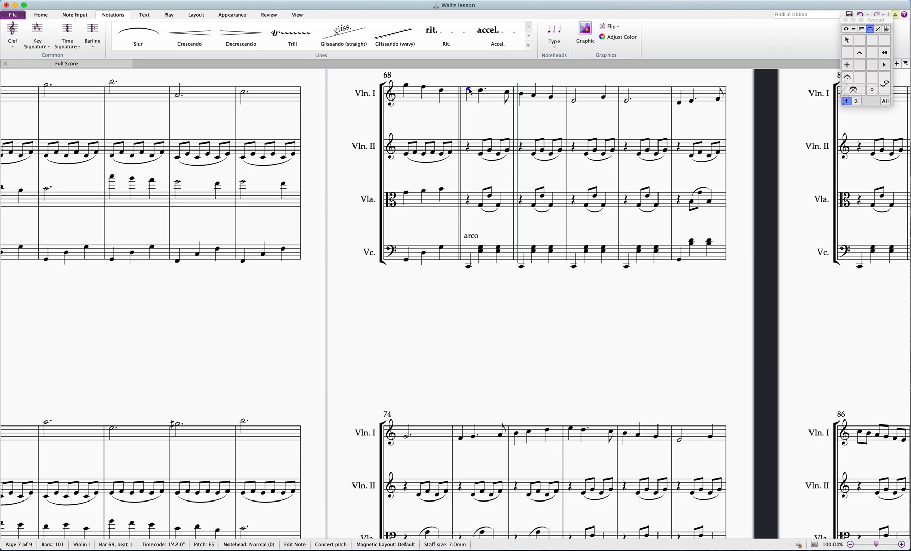
key(space)
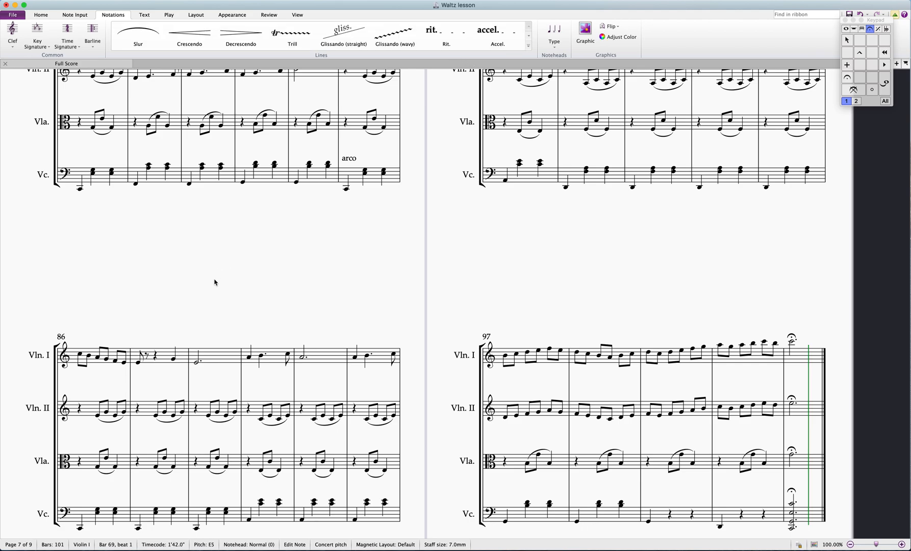
Return to page 7 and select bar 69 of the Violin II part for examination
drag(210, 283, 842, 315)
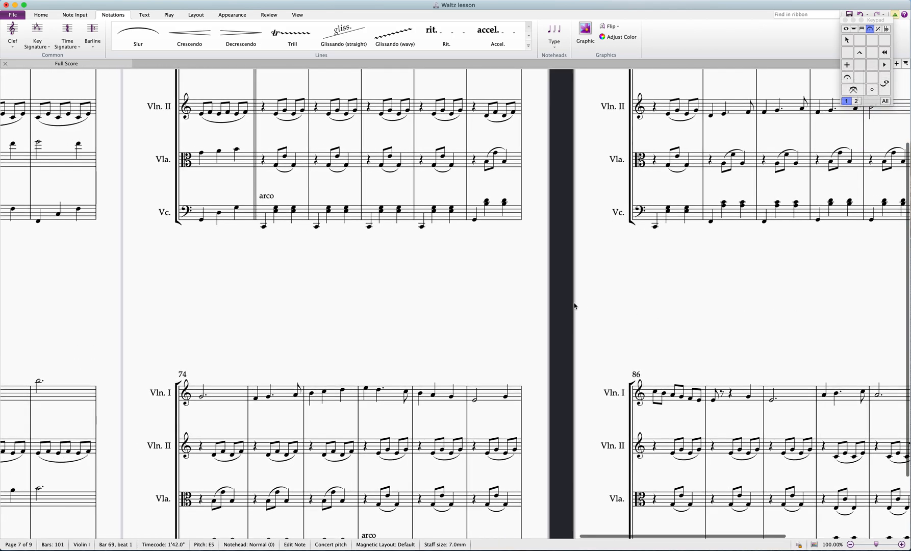
drag(384, 296, 421, 396)
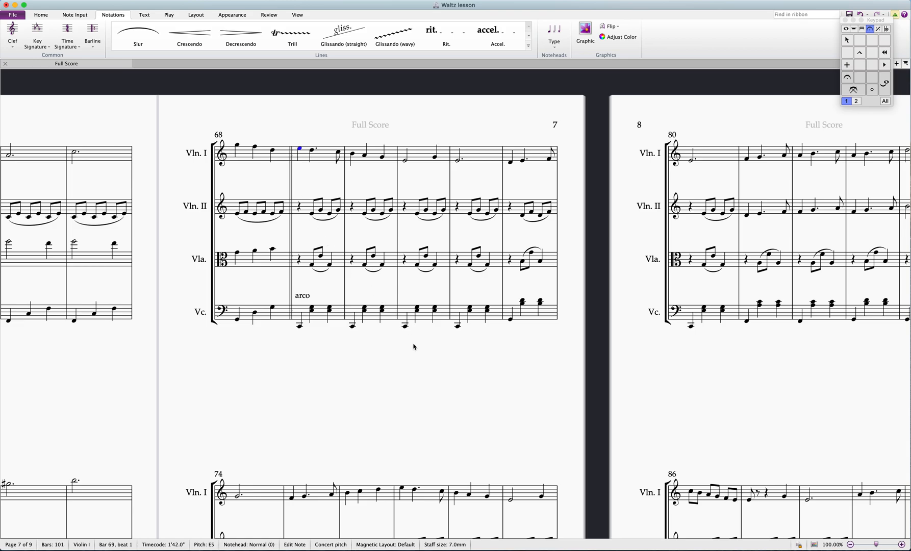
drag(465, 396, 7, 303)
drag(794, 339, 591, 421)
drag(398, 429, 909, 398)
drag(286, 346, 469, 367)
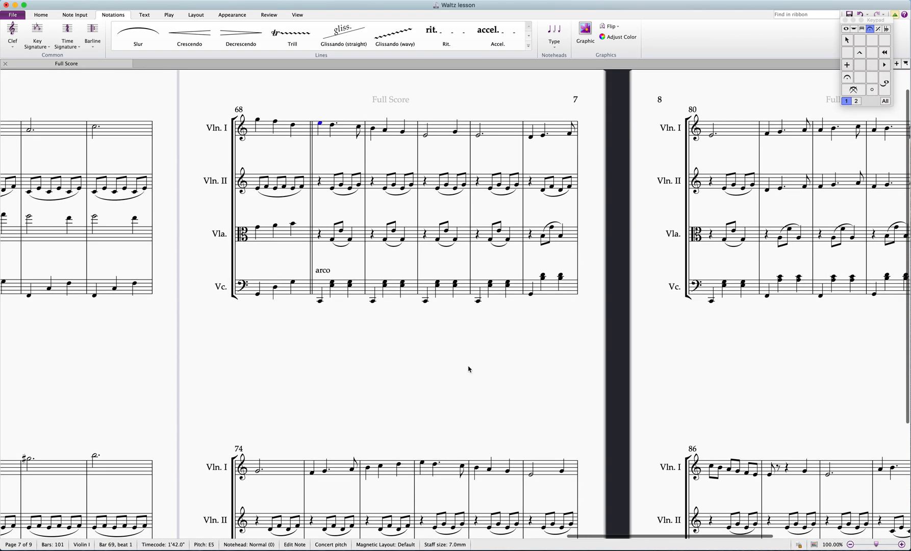
click(332, 181)
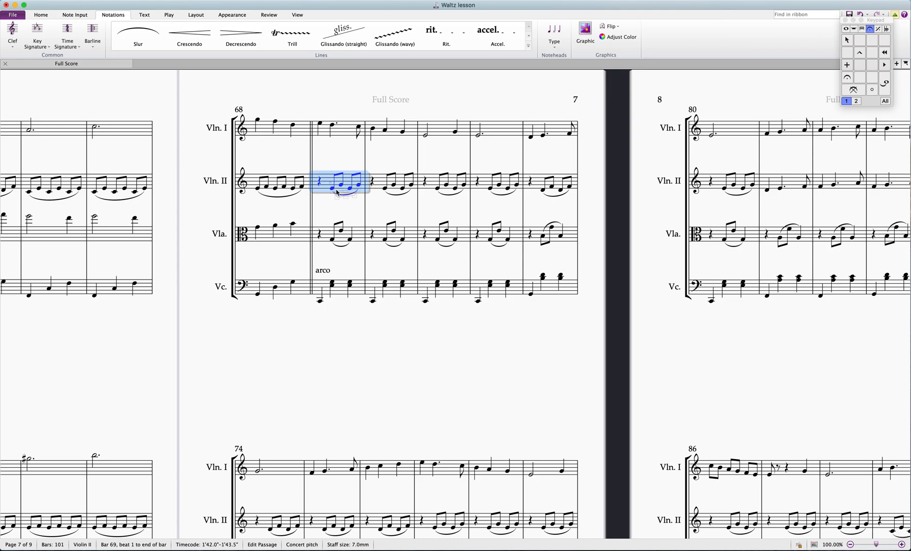
Check the individual cello notes in bar 69, and play back the cello part starting from that bar
click(320, 303)
click(332, 283)
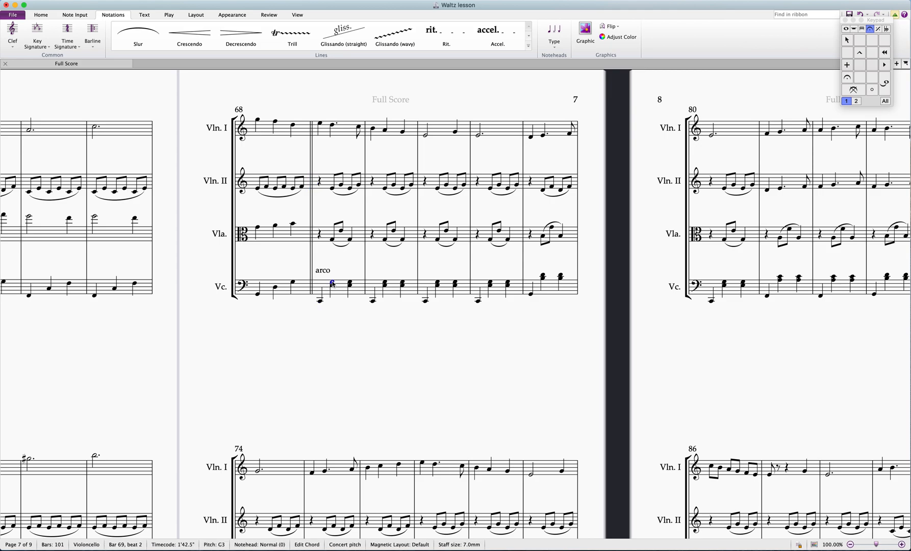
click(333, 289)
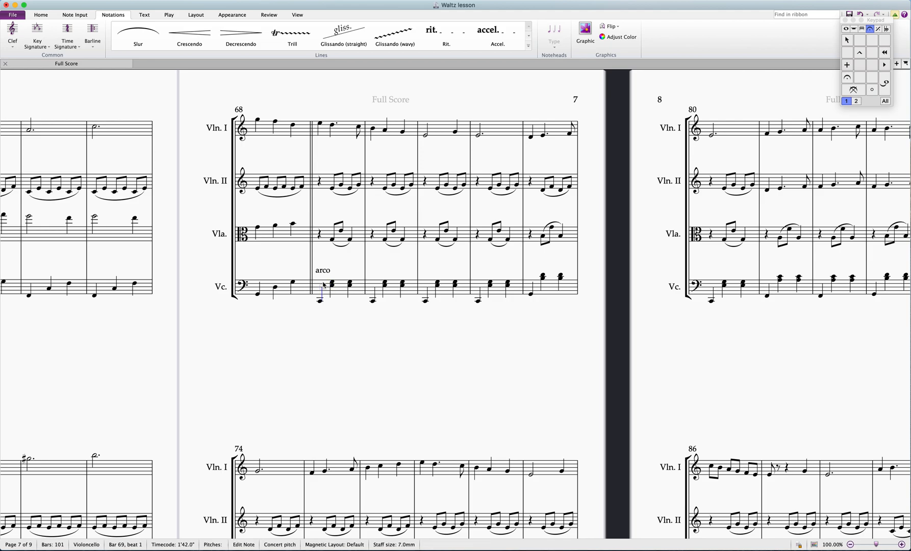
click(324, 284)
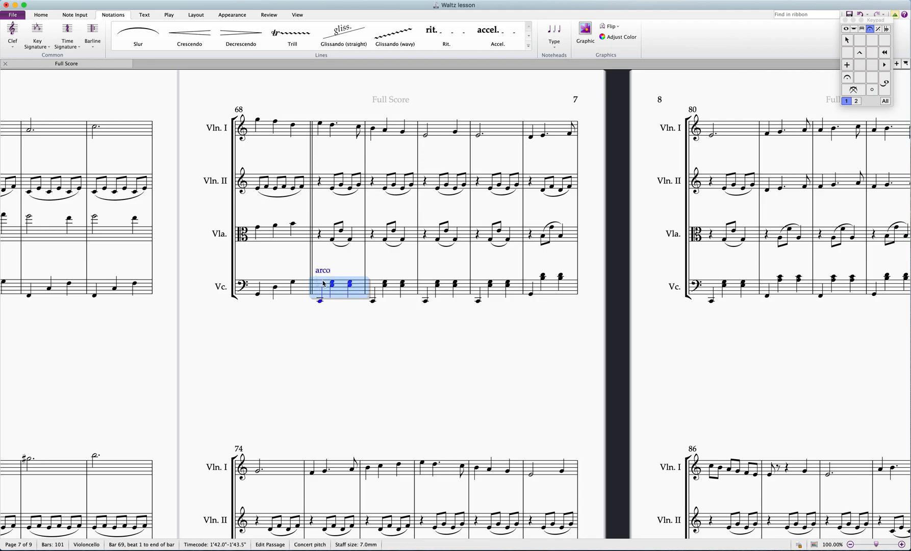
key(p)
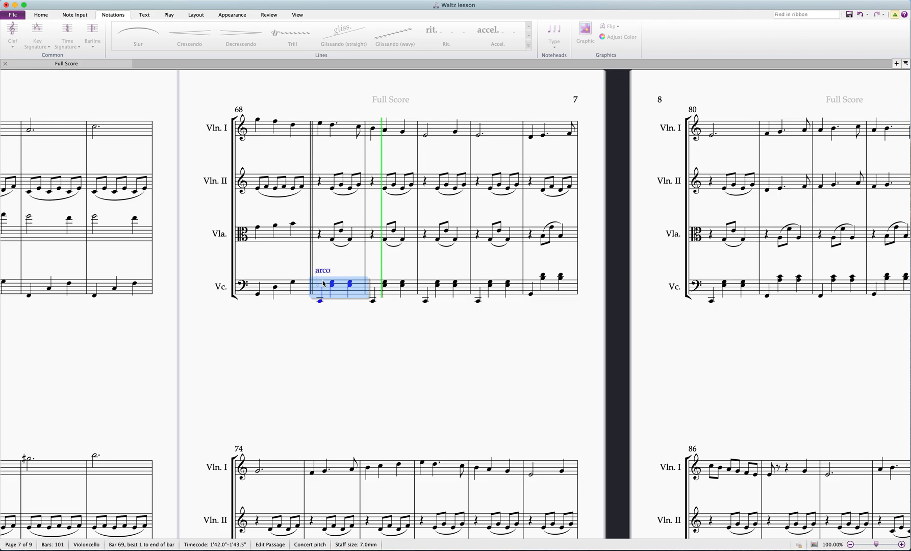
key(space)
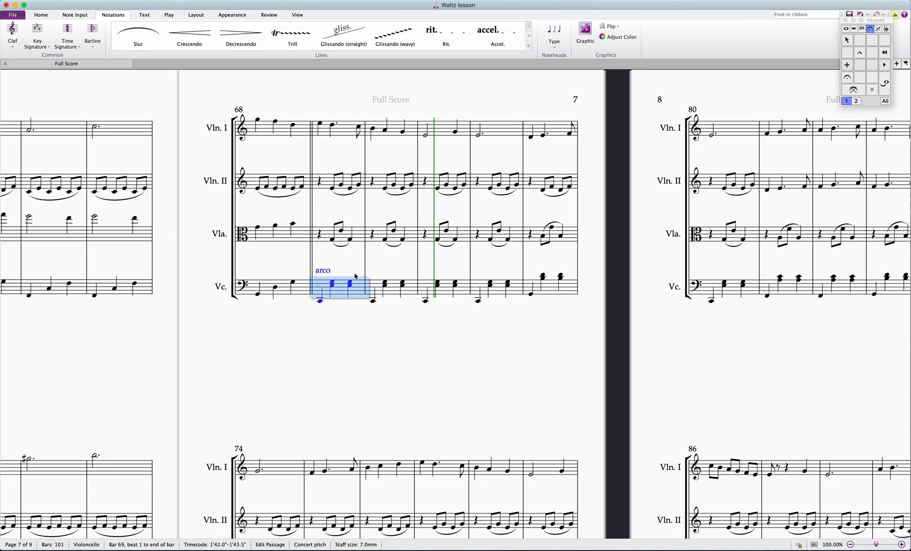
Select bar 69 of the viola part and play it back from there into the system starting at bar 74
click(359, 307)
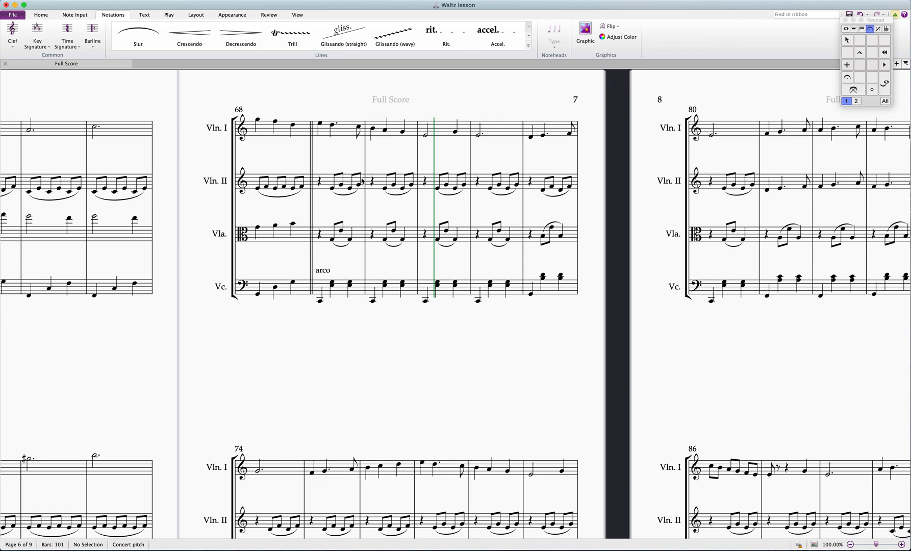
click(326, 234)
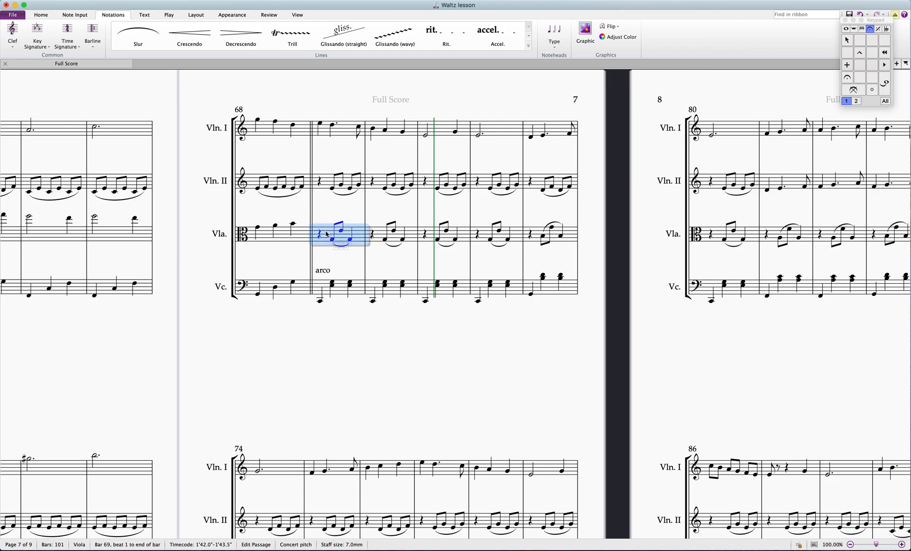
key(space)
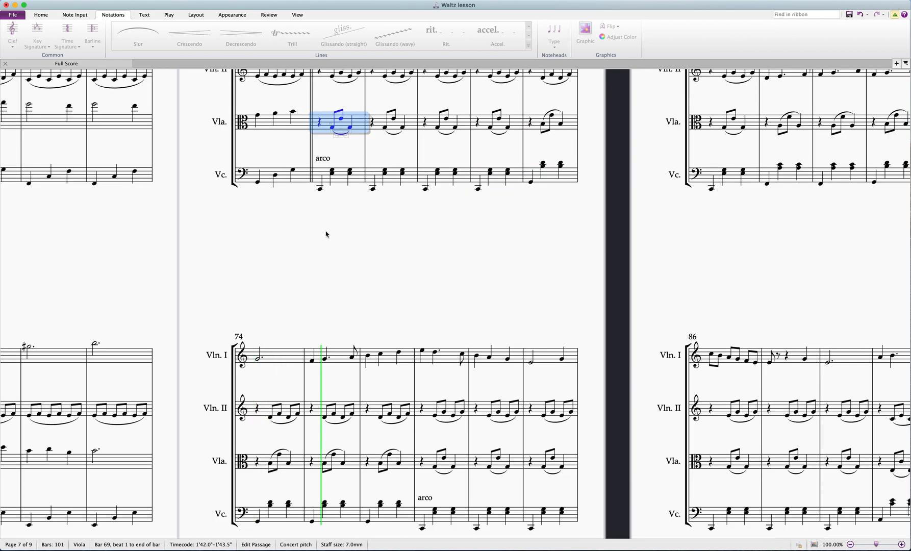
key(space)
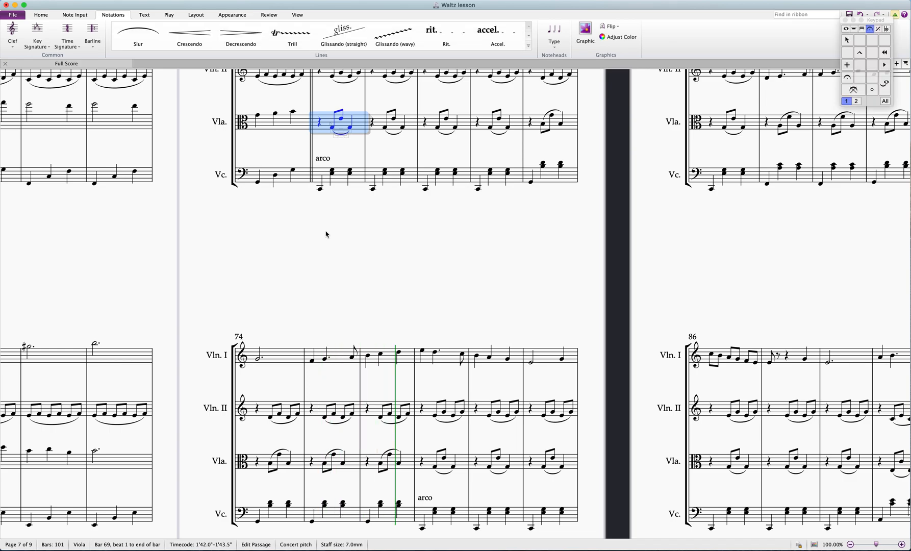
Select bar 69 of the Violin II part and play it back from that bar into the next system
drag(421, 243, 439, 379)
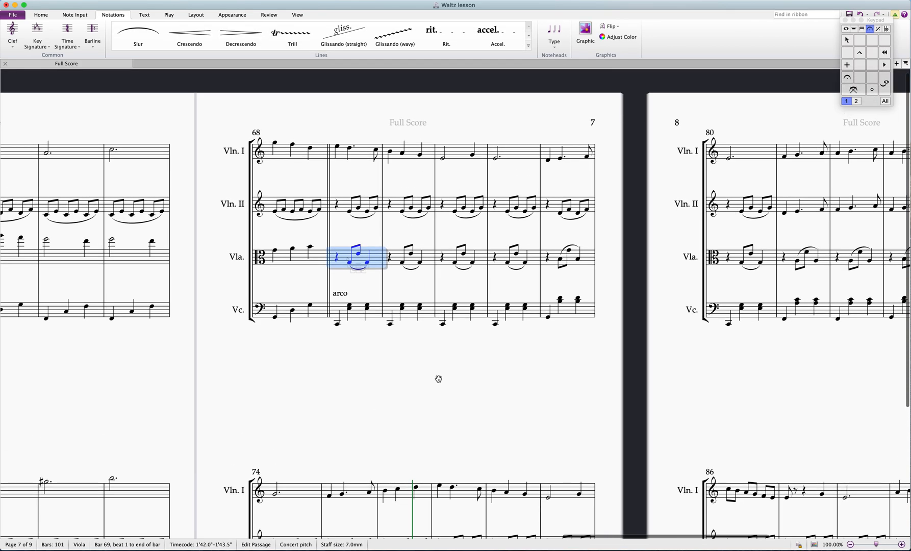
click(348, 206)
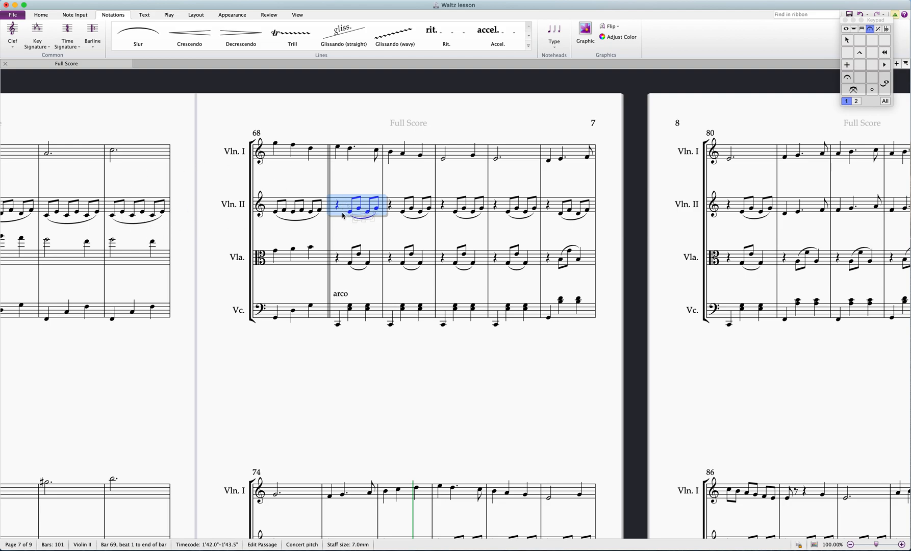
key(space)
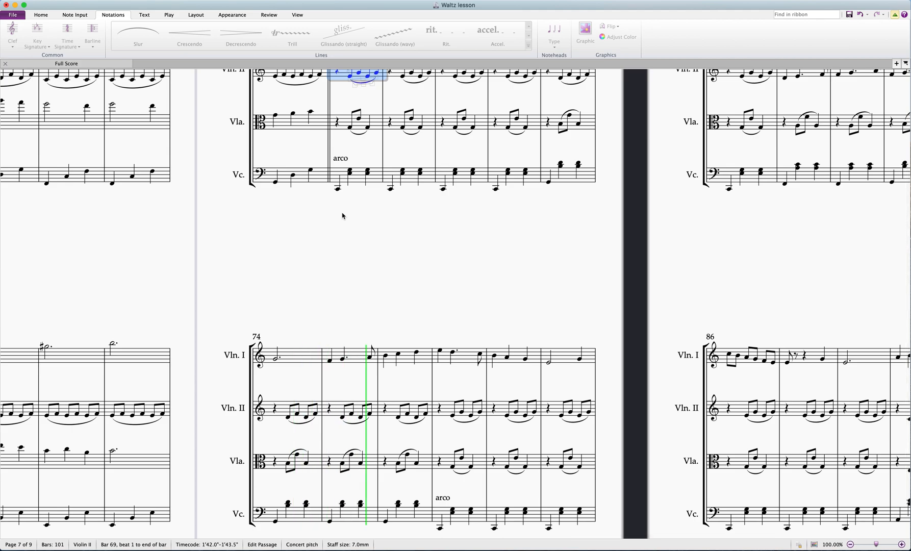
key(space)
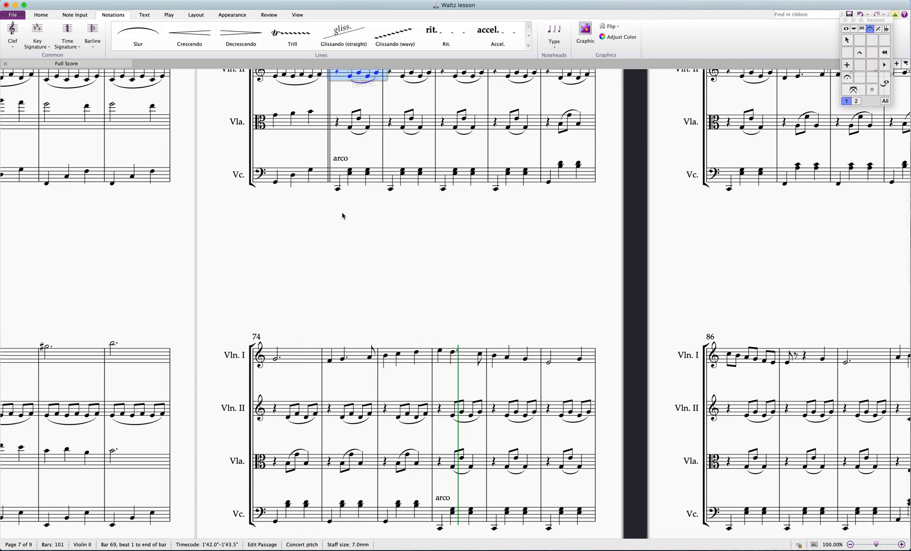
Add the expression text "f" below the first Violin I note of bar 69
drag(432, 226, 450, 344)
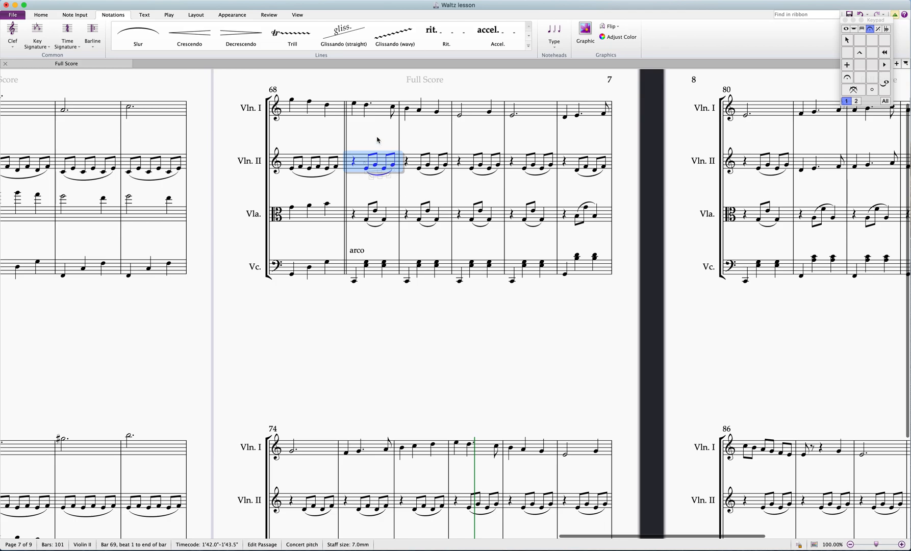
click(354, 104)
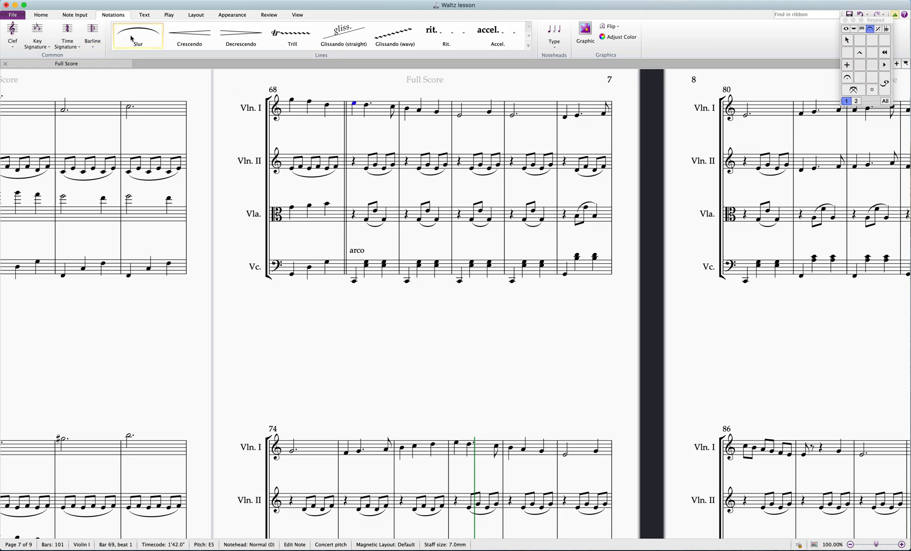
click(143, 17)
click(225, 36)
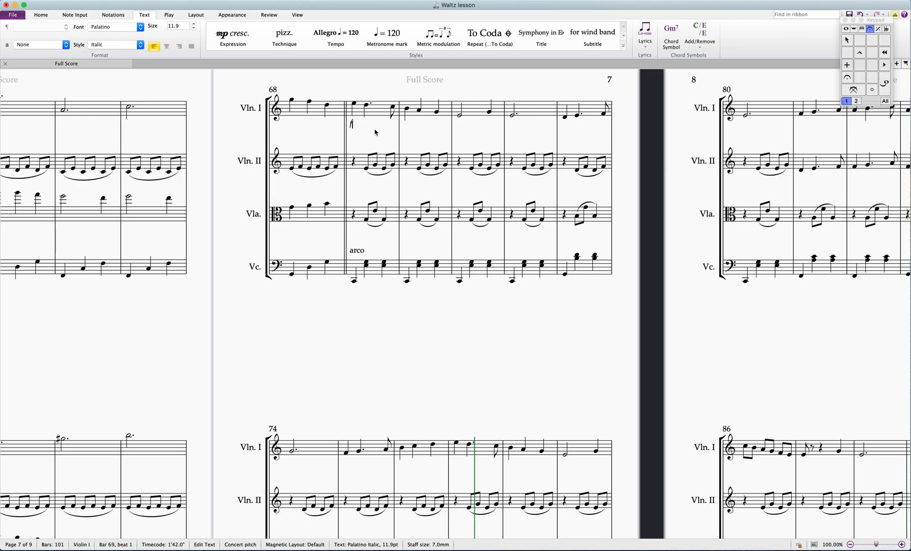
key(Escape)
key(Escape)
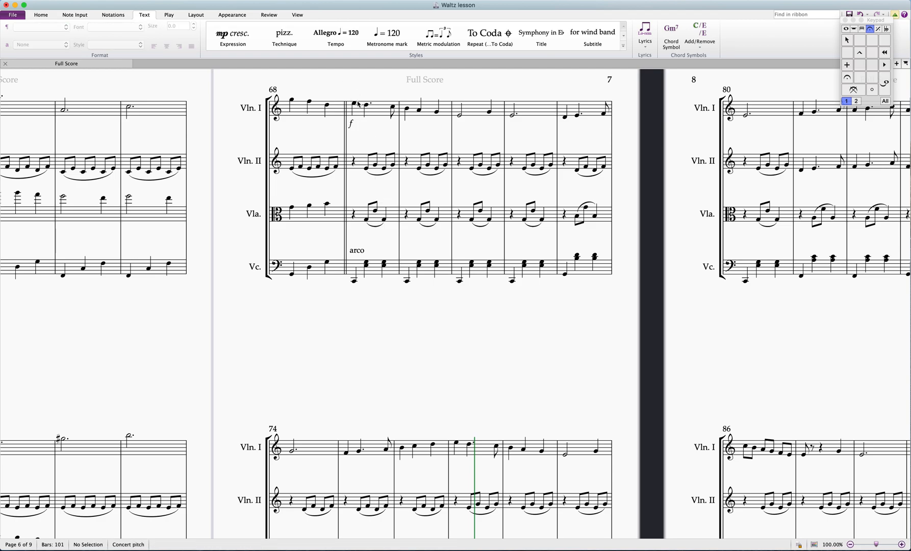
Play back the score from the first Violin I note of bar 69, stopping in the system starting at bar 74
click(355, 104)
key(p)
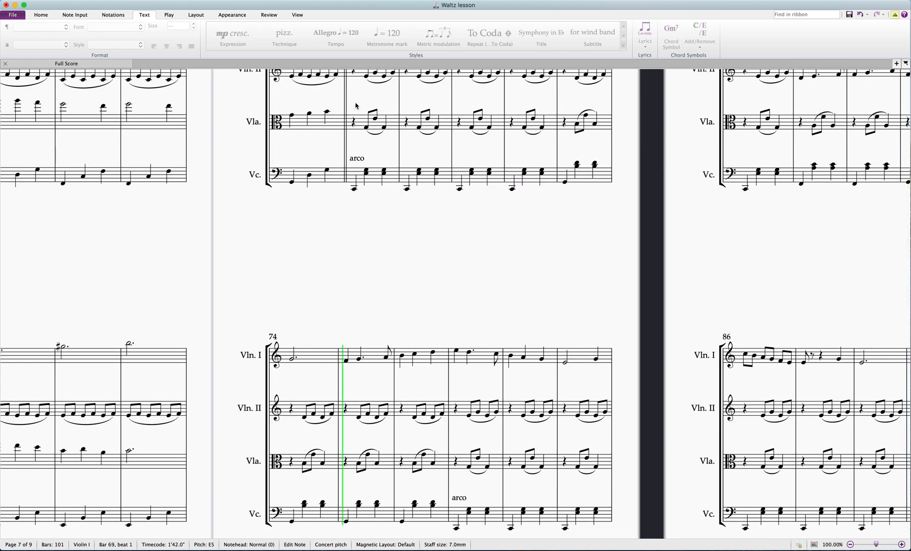
key(space)
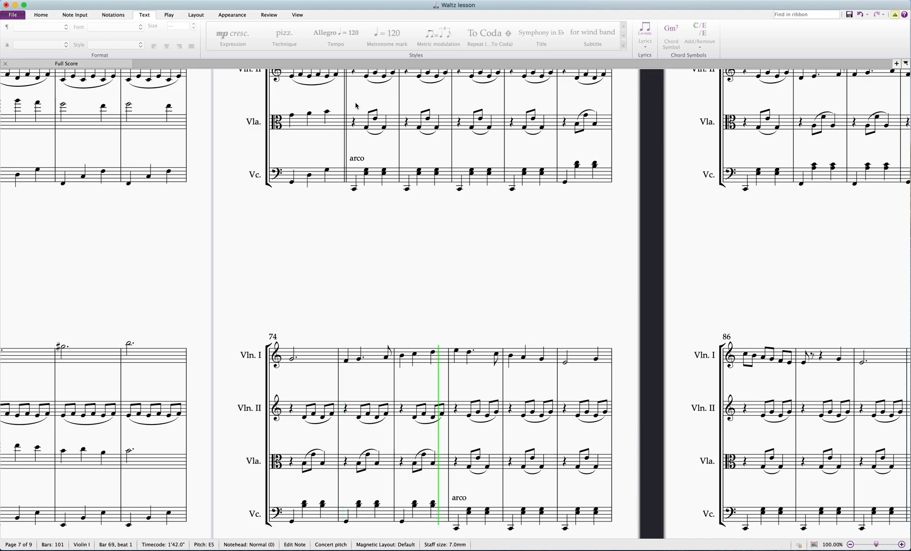
drag(548, 247, 517, 332)
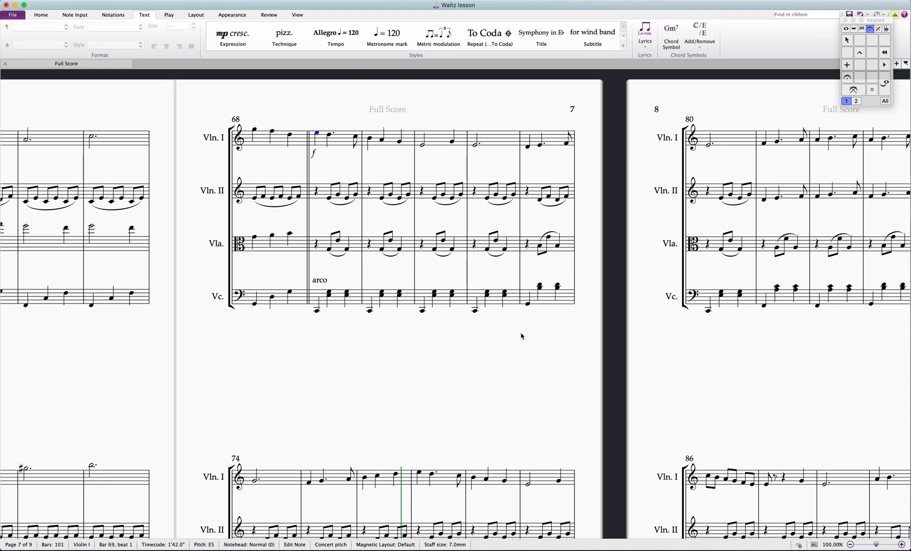
Select bar 81 across the Violin I and Violin II staves on page 8 and play both parts from there
drag(709, 363, 670, 358)
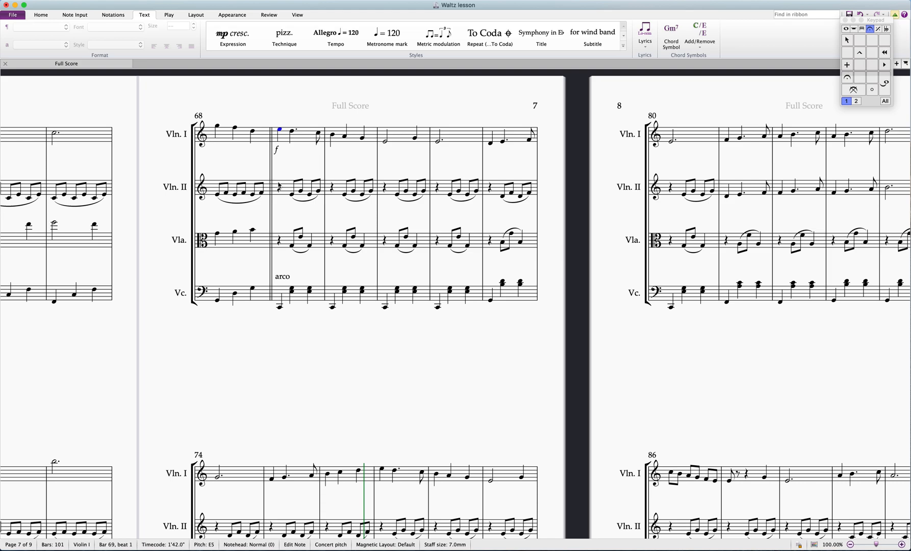
scroll(724, 380, right, 10)
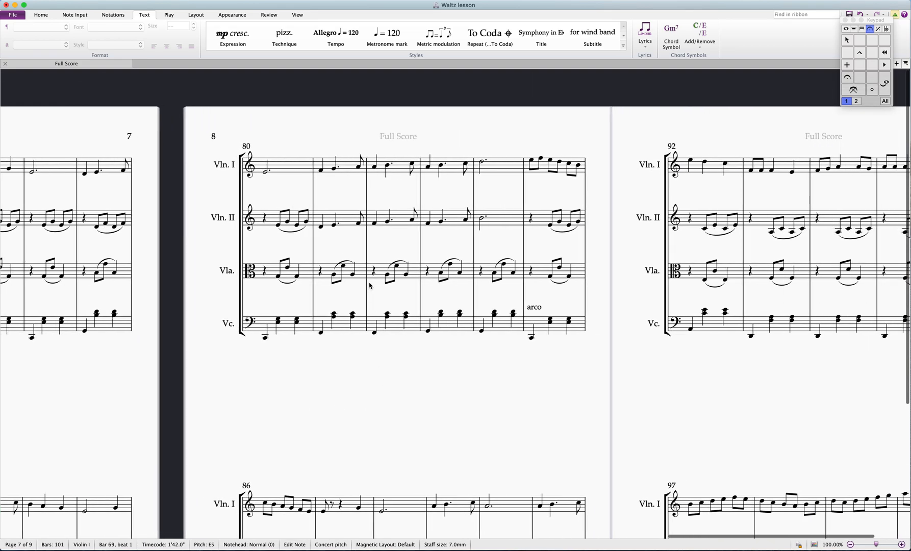
click(326, 164)
shift+click(329, 224)
key(space)
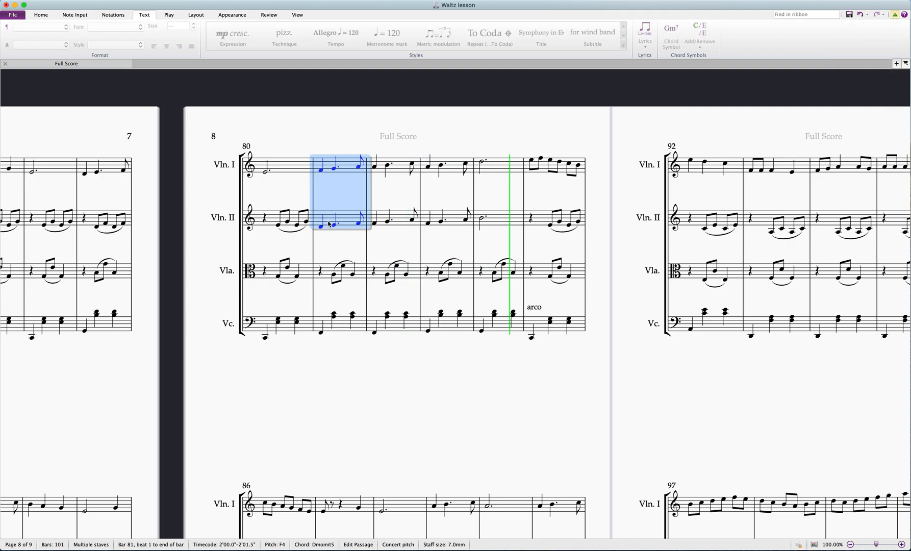
key(space)
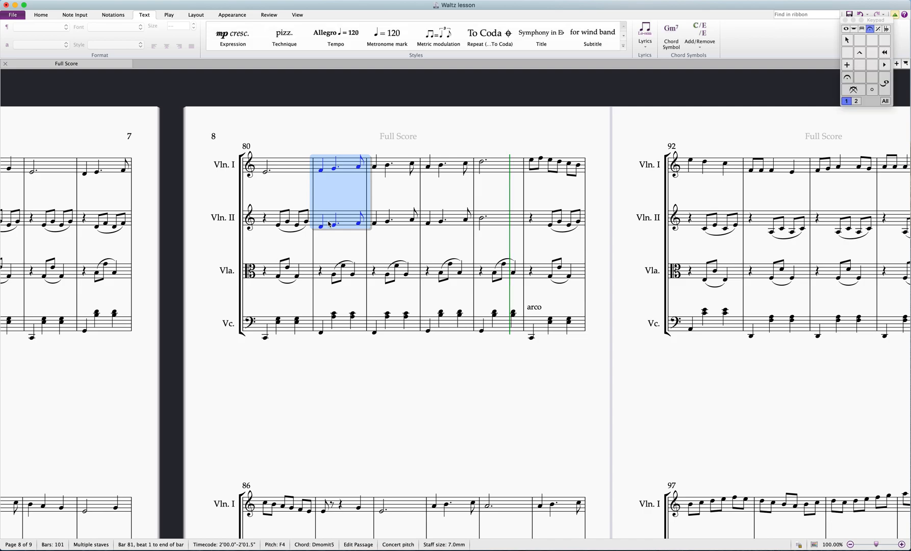
Go to the final system, starting at bar 97, and examine the ending in all four parts
scroll(474, 390, down, 5)
scroll(474, 391, right, 3)
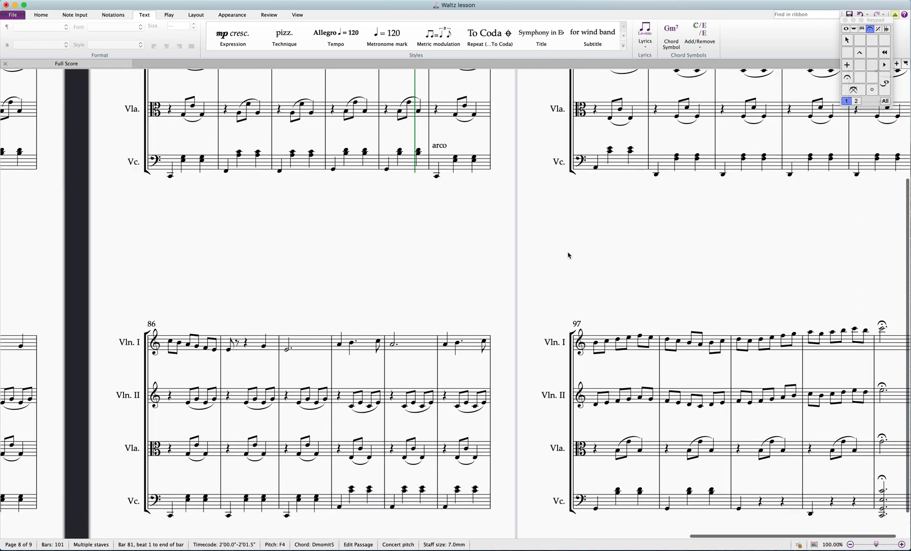
drag(681, 240, 454, 142)
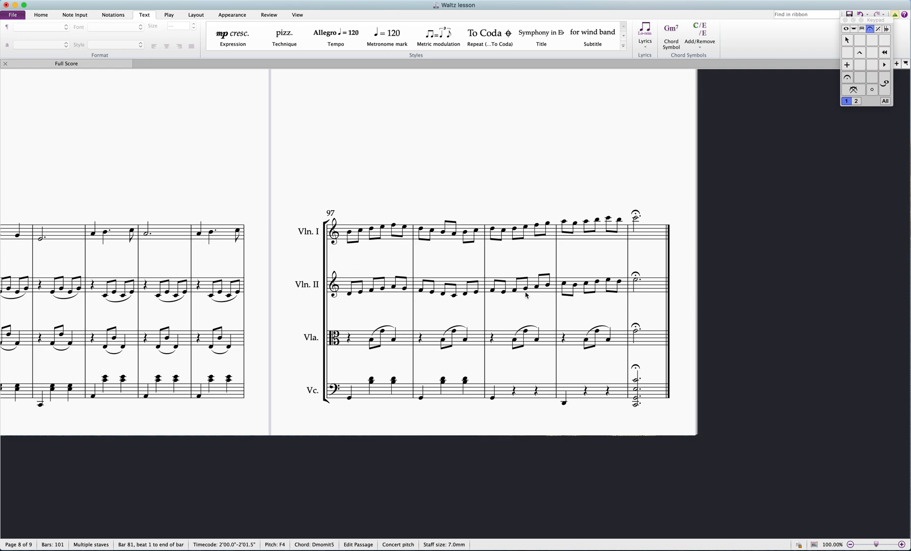
Select bar 97 across the Violin I and Violin II staves, play both parts to the end, and clear the selection
click(351, 237)
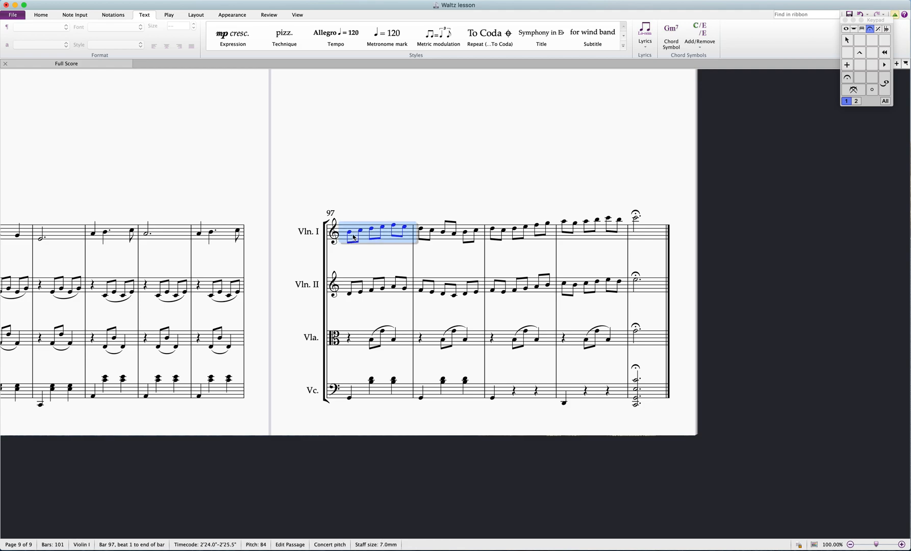
shift+click(358, 290)
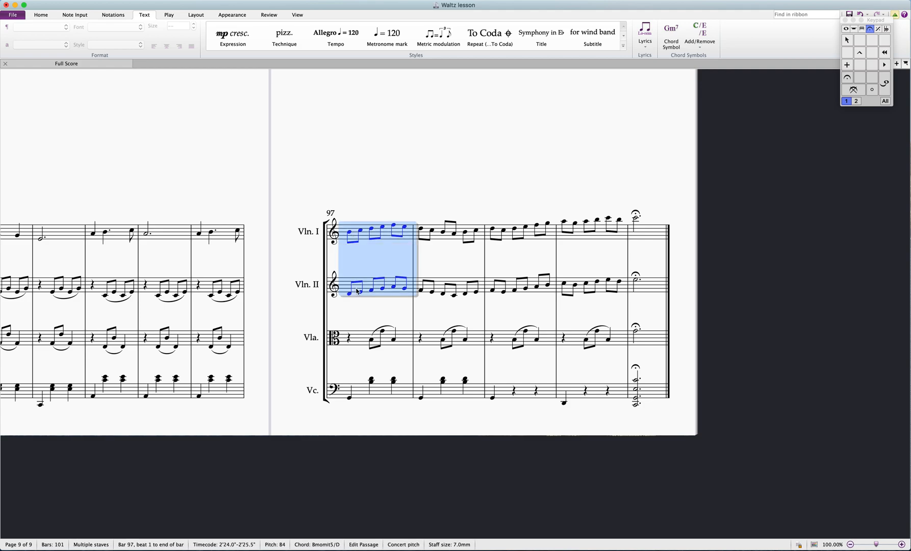
key(space)
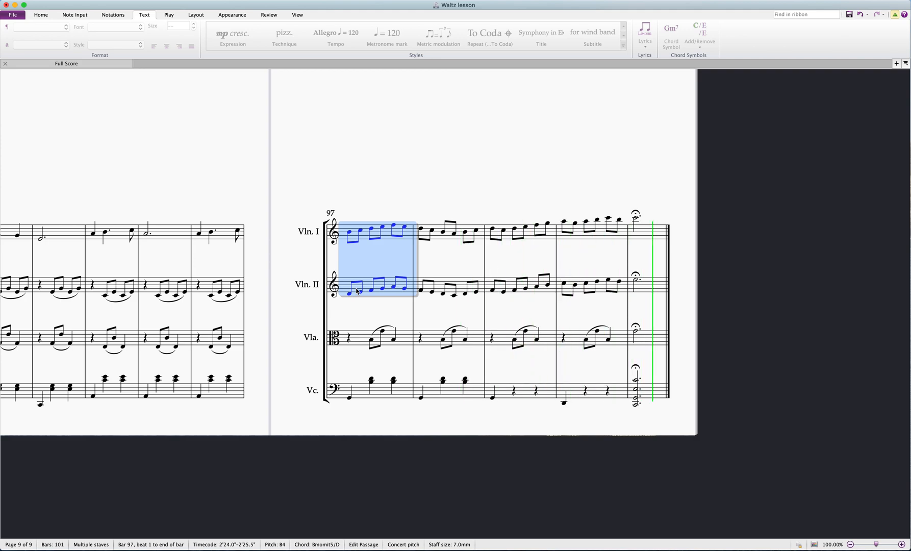
click(425, 170)
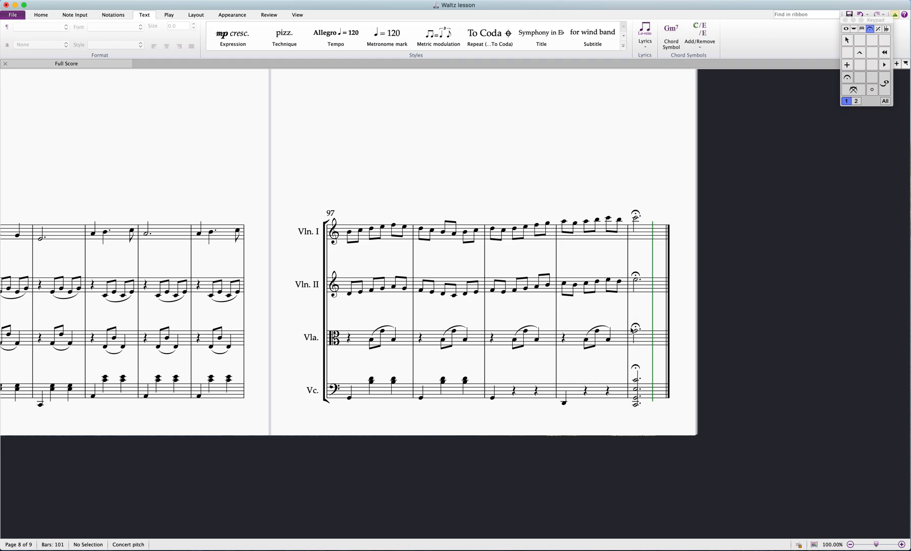
Return to page 7 and play the section back with all four parts from the first Violin I note of bar 69
drag(155, 126, 402, 362)
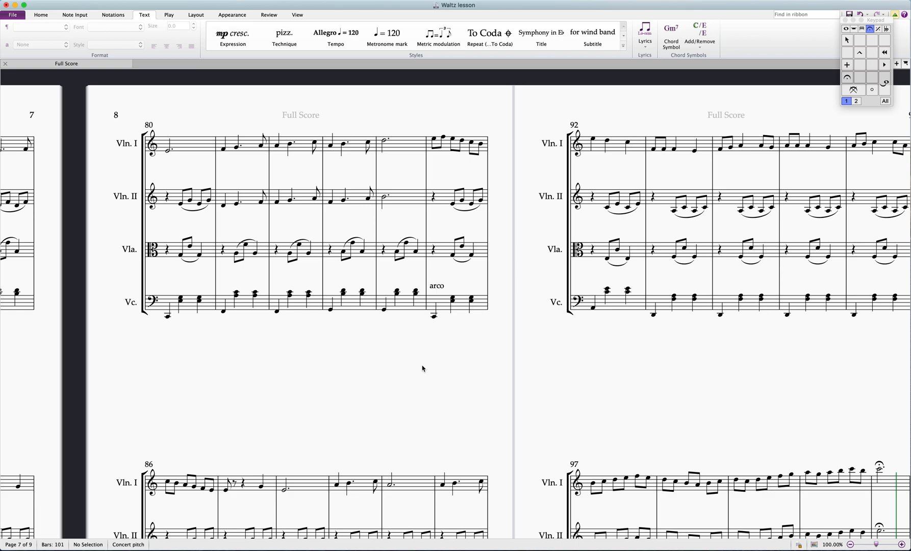
scroll(498, 414, right, 10)
scroll(499, 413, down, 5)
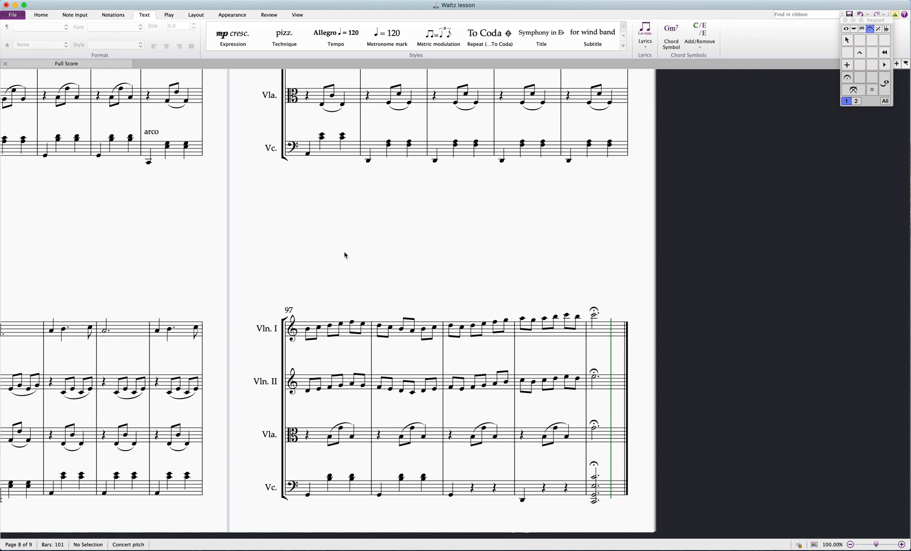
scroll(619, 311, left, 15)
scroll(619, 311, up, 4)
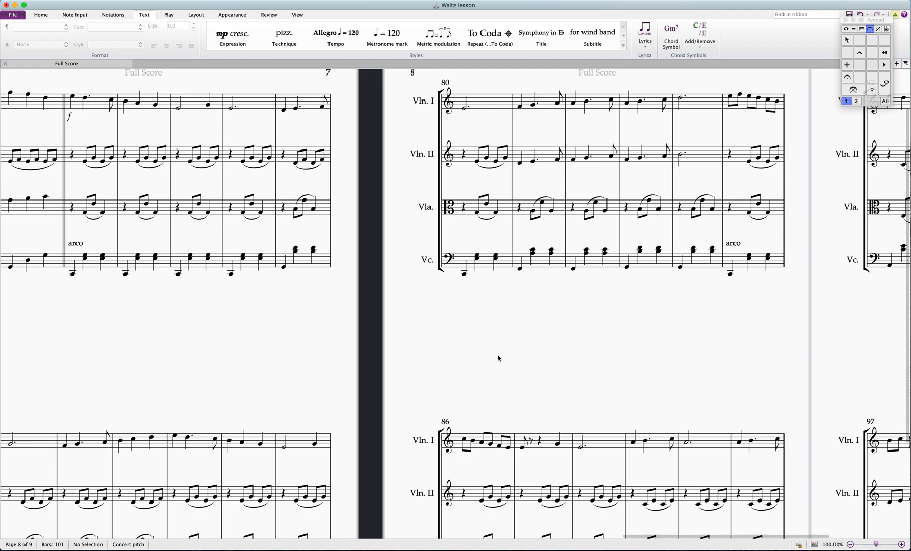
scroll(499, 359, left, 5)
scroll(356, 342, up, 2)
click(278, 138)
key(p)
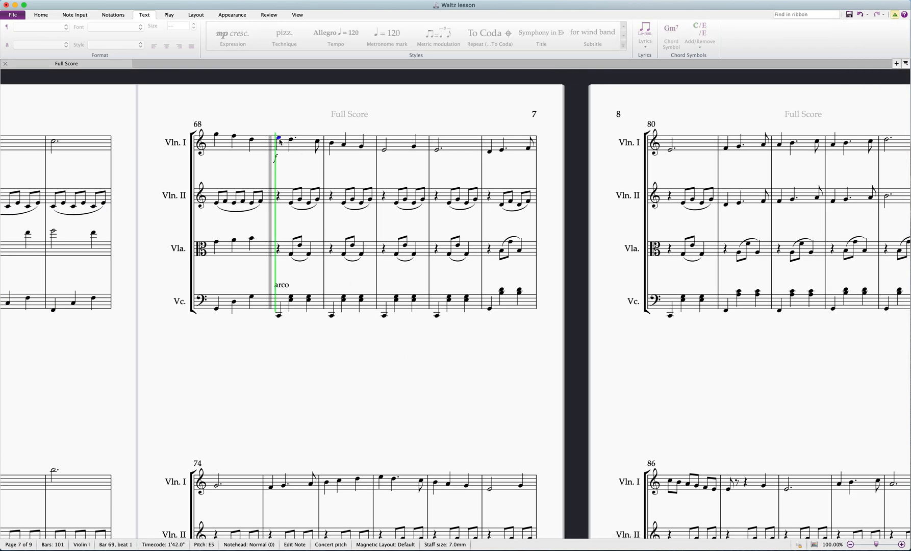